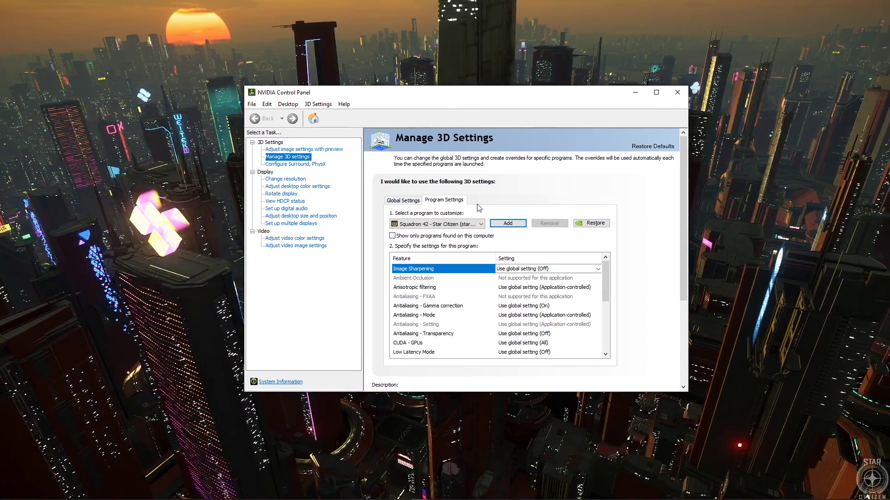
Step: Add StarCitizen as a customized program in NVIDIA Control Panel
{"action": "left_click", "coordinate": [489, 223]}
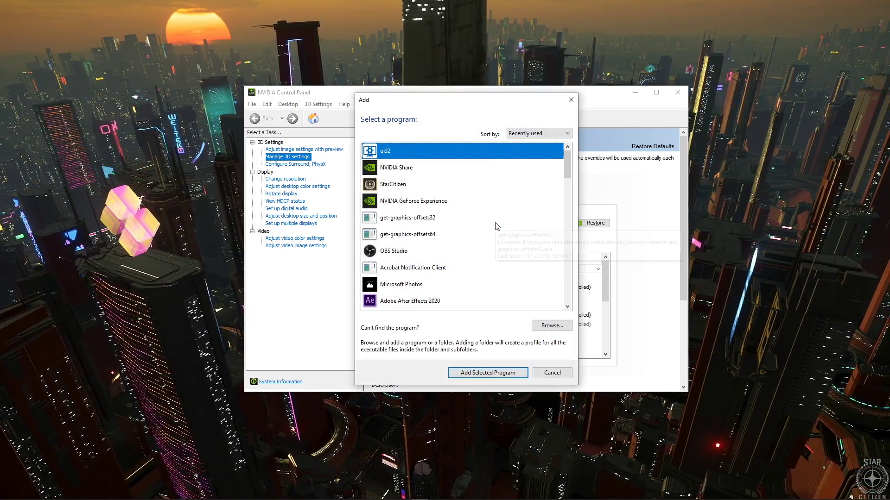
{"action": "left_click", "coordinate": [415, 189]}
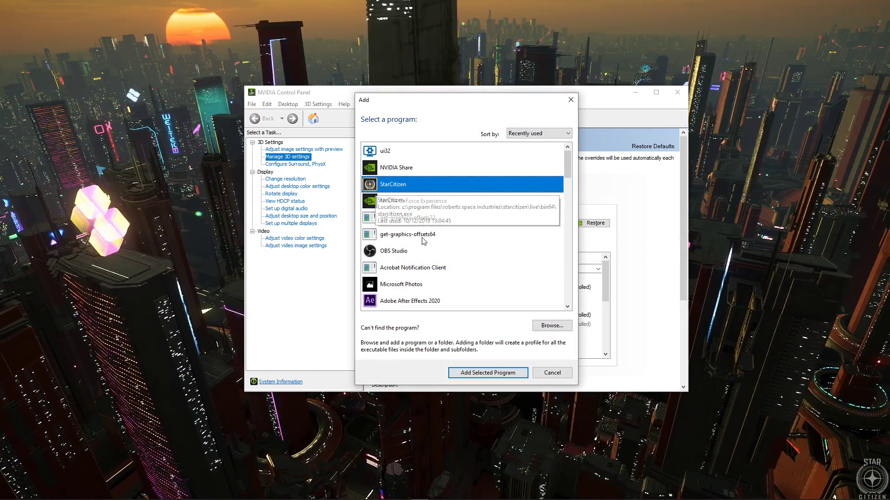
{"action": "left_click", "coordinate": [463, 374]}
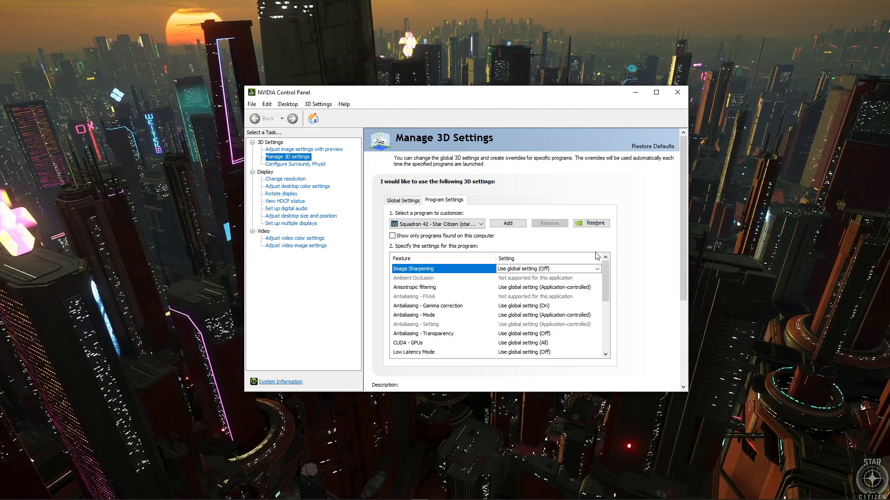
Step: Set StarCitizen's power management mode to Prefer maximum performance
{"action": "left_click_drag", "start_coordinate": [604, 269], "coordinate": [601, 291]}
{"action": "left_click", "coordinate": [503, 287]}
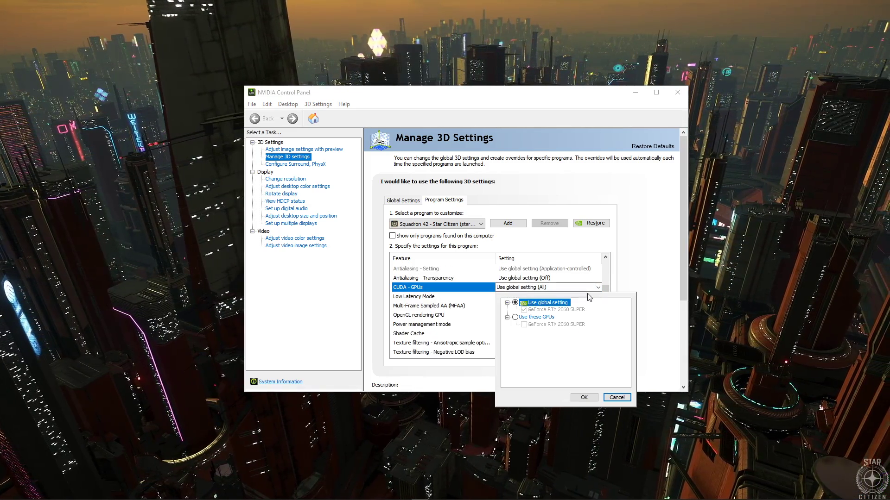
{"action": "left_click", "coordinate": [606, 288]}
{"action": "left_click_drag", "start_coordinate": [606, 286], "coordinate": [606, 323]}
{"action": "left_click", "coordinate": [556, 306]}
{"action": "left_click", "coordinate": [598, 306]}
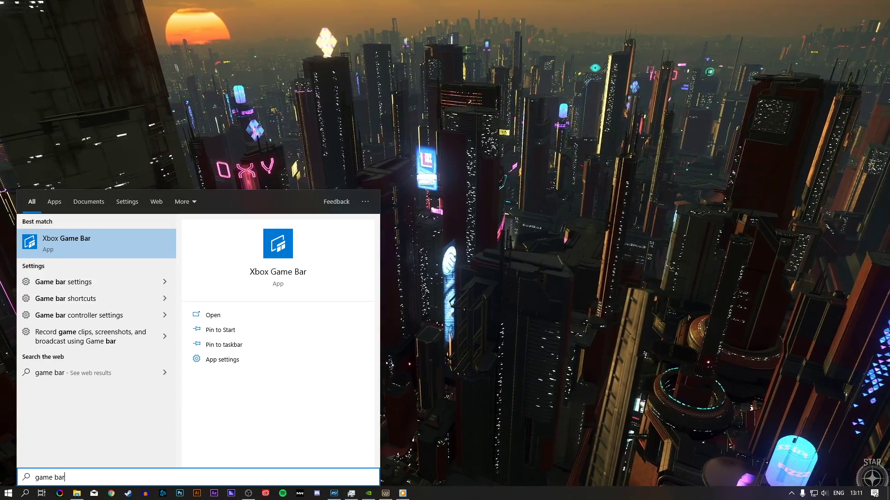
Step: Confirm Game bar recording is Off, then confirm Captures shows Background recording Off
{"action": "key", "text": "Down"}
{"action": "key", "text": "Return"}
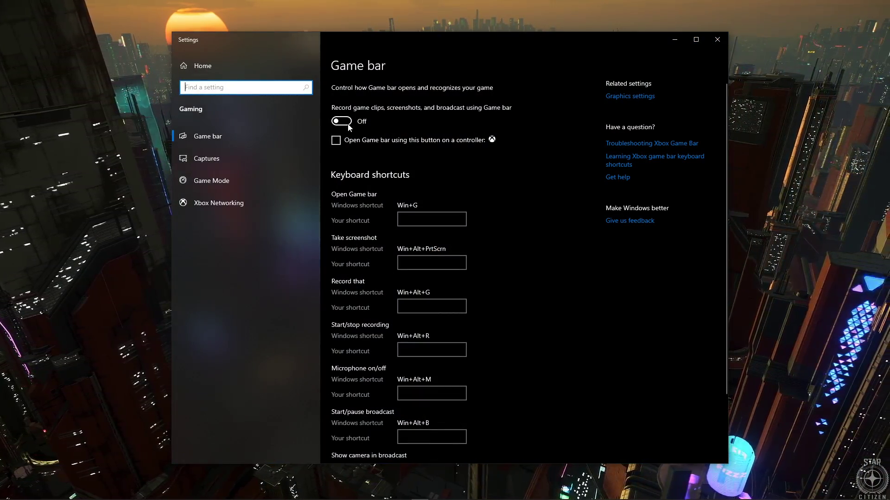
{"action": "left_click", "coordinate": [213, 158]}
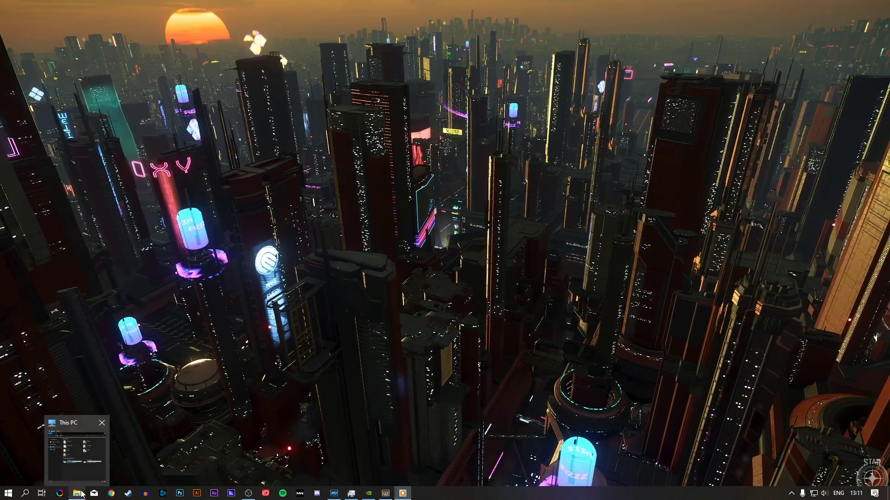
Step: Browse to C:\Program Files\Roberts Space Industries\StarCitizen\LIVE\Bin64 in File Explorer
{"action": "left_click", "coordinate": [77, 493]}
{"action": "key", "text": "alt+Left"}
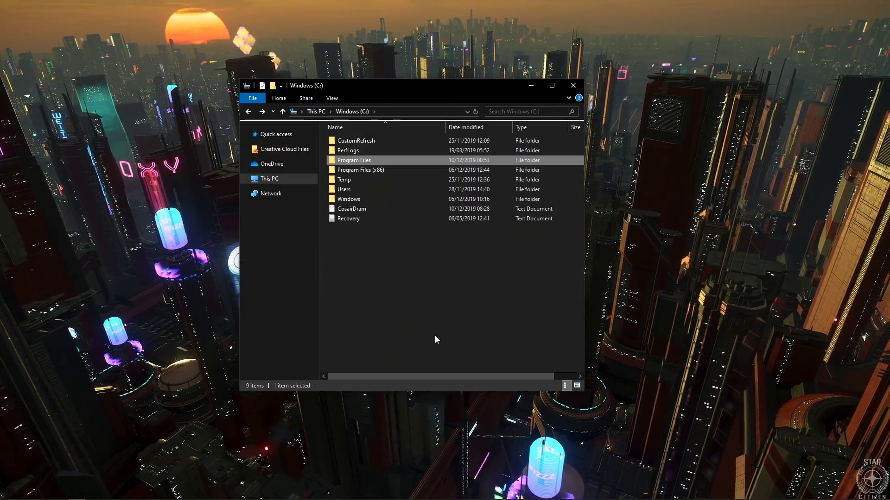
{"action": "key", "text": "alt+Right"}
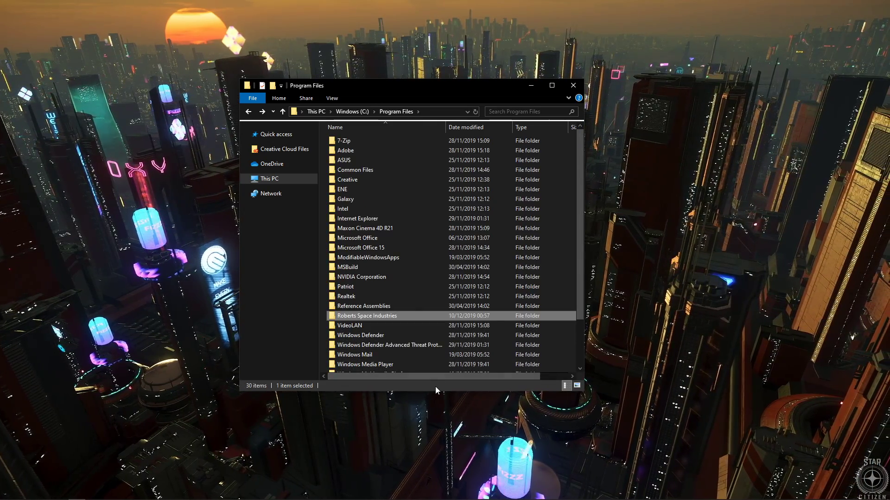
{"action": "key", "text": "alt+Right"}
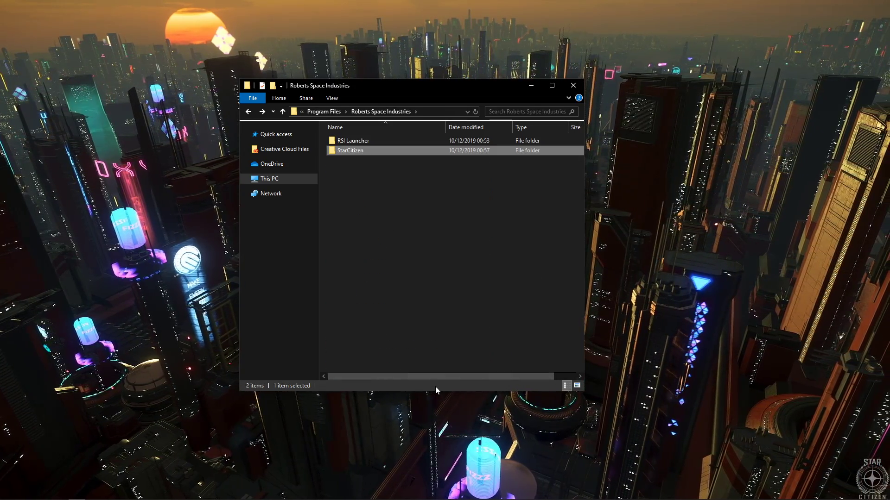
{"action": "key", "text": "alt+Right"}
{"action": "key", "text": "alt+Right"}
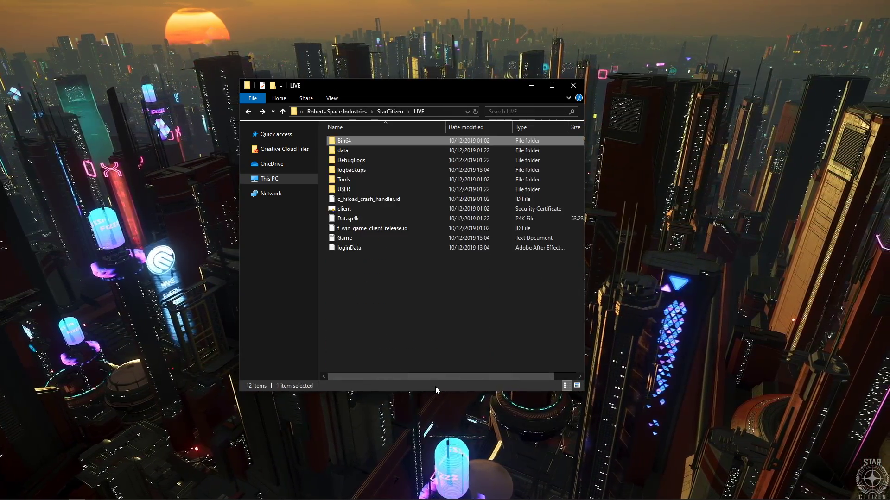
{"action": "key", "text": "alt+Right"}
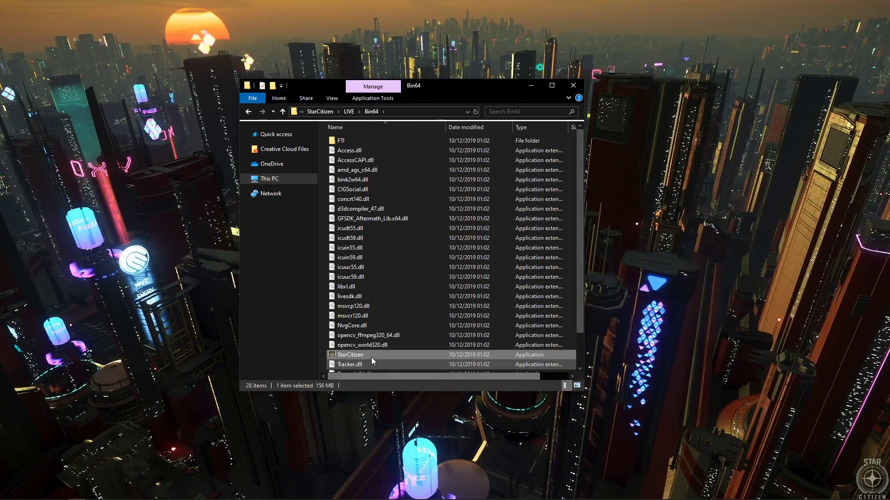
Step: Show the Compatibility tab of the StarCitizen application's Properties
{"action": "right_click", "coordinate": [367, 354]}
{"action": "left_click", "coordinate": [377, 348]}
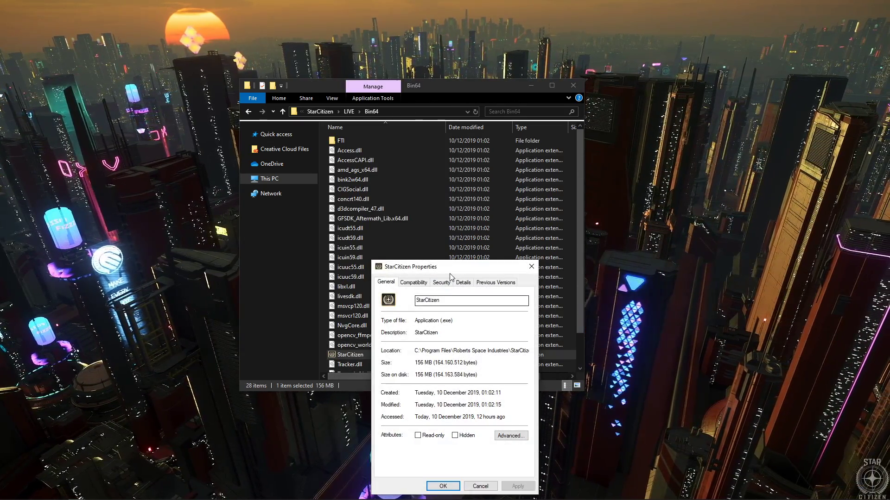
{"action": "left_click_drag", "start_coordinate": [417, 267], "coordinate": [484, 113]}
{"action": "left_click", "coordinate": [530, 85]}
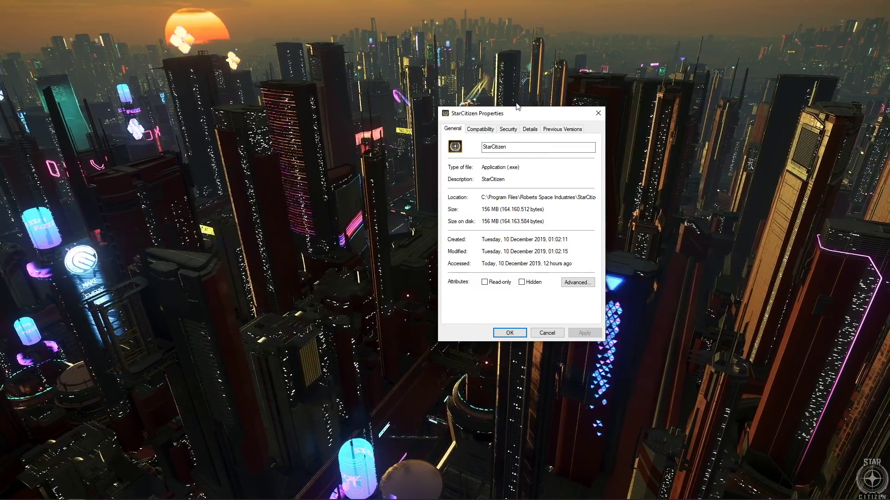
{"action": "left_click", "coordinate": [475, 130]}
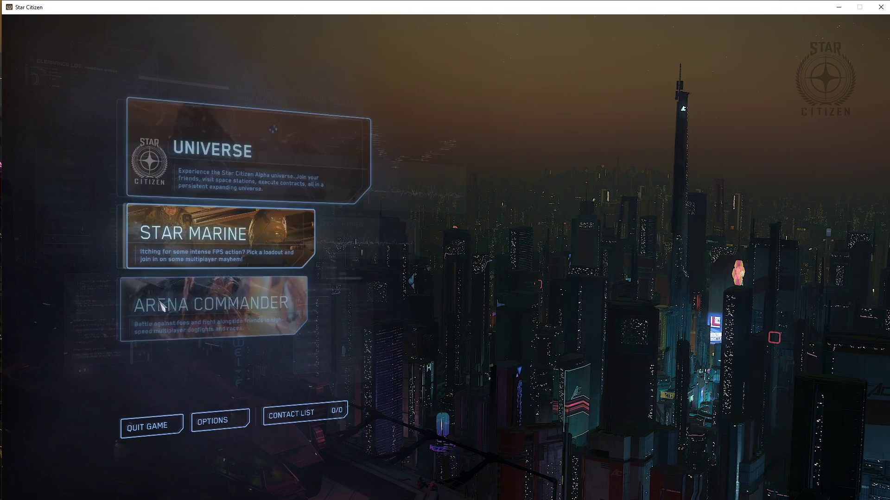
Step: Check Star Citizen's Graphics resolution list and leave 1920 X 1080 selected
{"action": "left_click", "coordinate": [219, 424]}
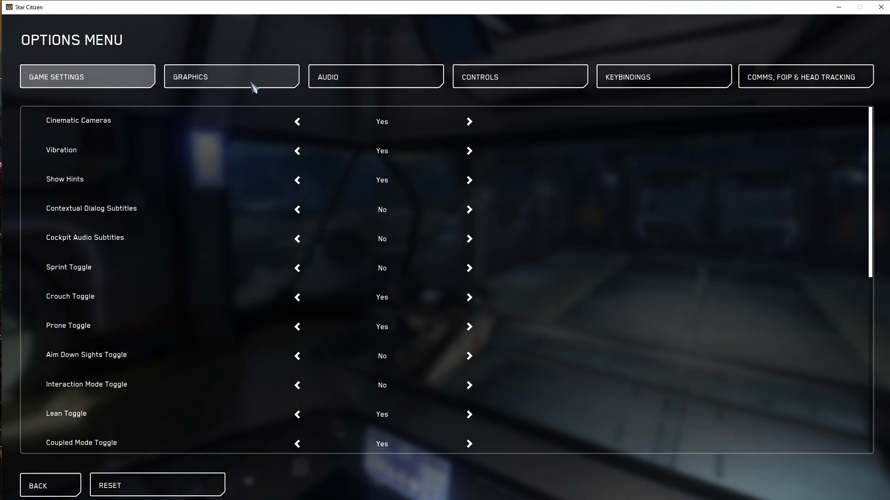
{"action": "left_click", "coordinate": [253, 84]}
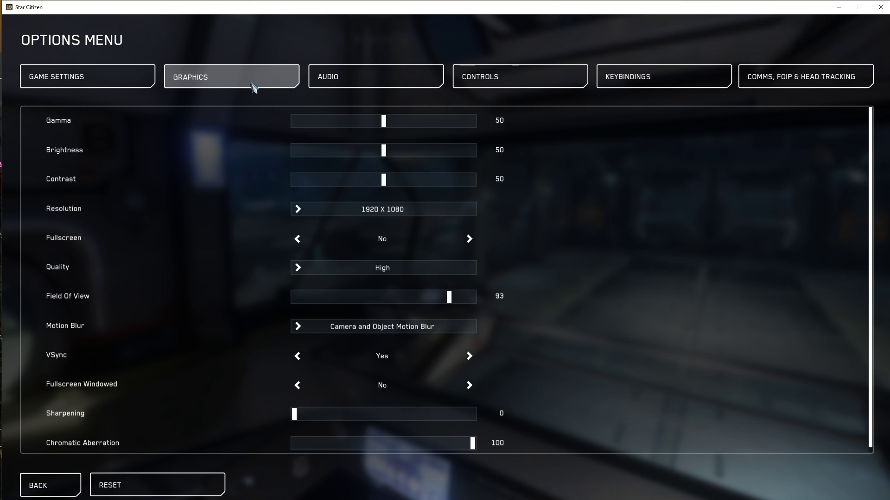
{"action": "left_click", "coordinate": [299, 210]}
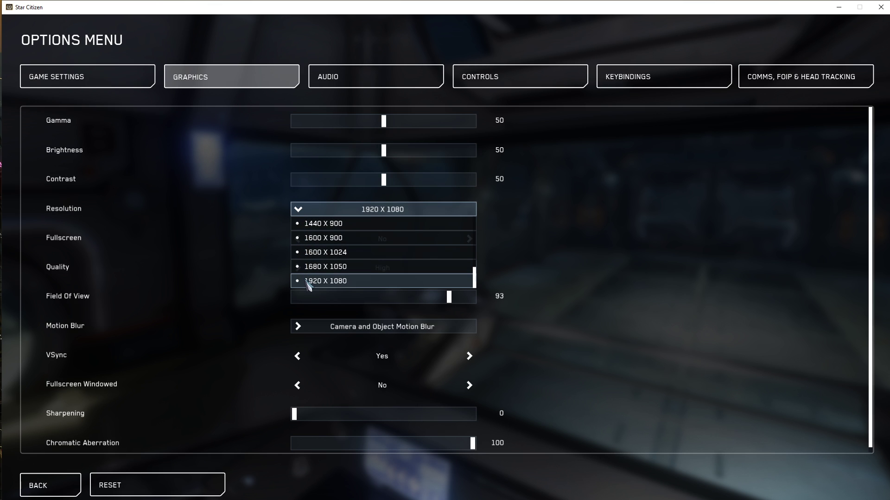
{"action": "scroll", "coordinate": [308, 283], "scroll_direction": "up", "scroll_amount": 4}
{"action": "scroll", "coordinate": [307, 284], "scroll_direction": "up", "scroll_amount": 2}
{"action": "scroll", "coordinate": [307, 284], "scroll_direction": "down", "scroll_amount": 6}
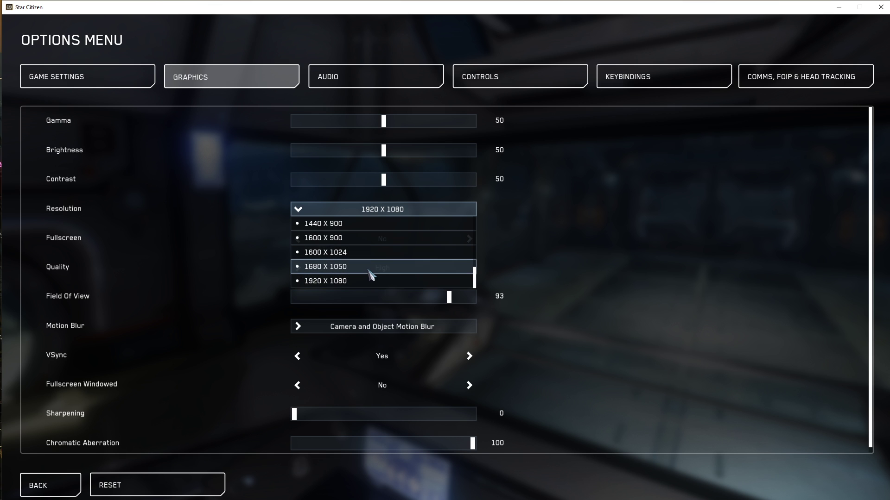
{"action": "left_click", "coordinate": [583, 276]}
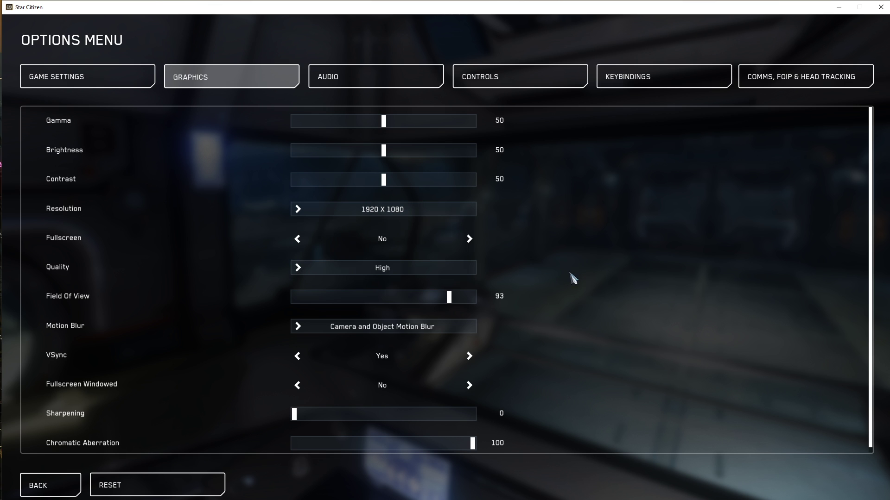
Step: Keep Quality at High, switch VSync to No and keep it, then go back
{"action": "left_click", "coordinate": [299, 274]}
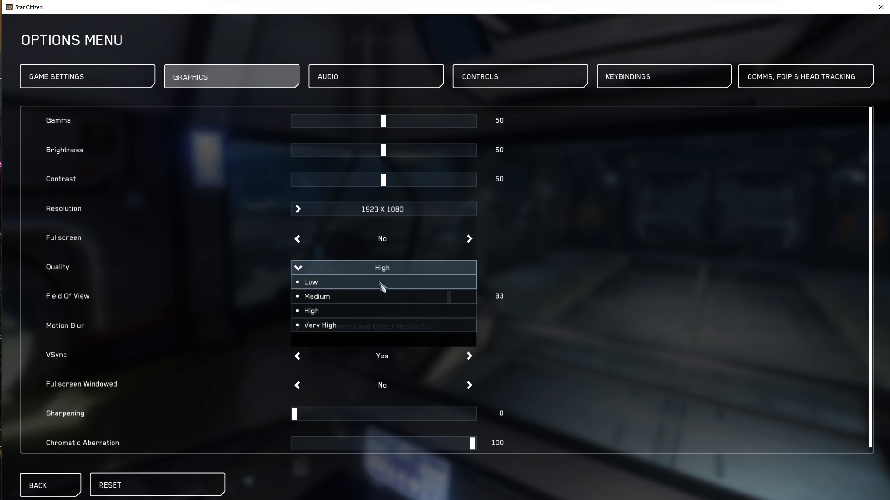
{"action": "left_click", "coordinate": [570, 292]}
{"action": "scroll", "coordinate": [571, 294], "scroll_direction": "down", "scroll_amount": 1}
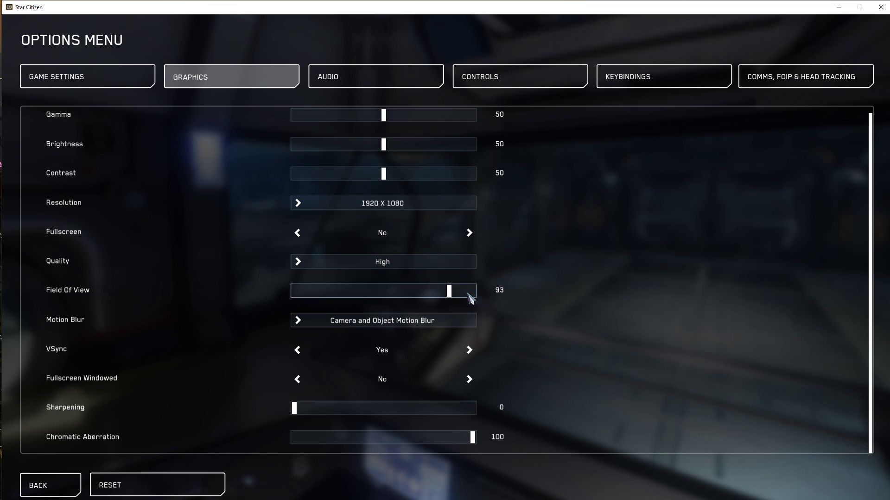
{"action": "left_click", "coordinate": [298, 353]}
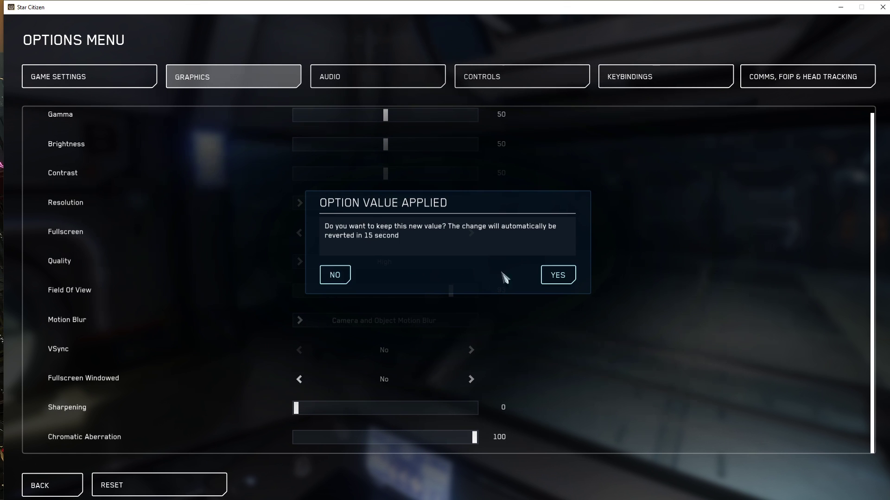
{"action": "left_click", "coordinate": [557, 276]}
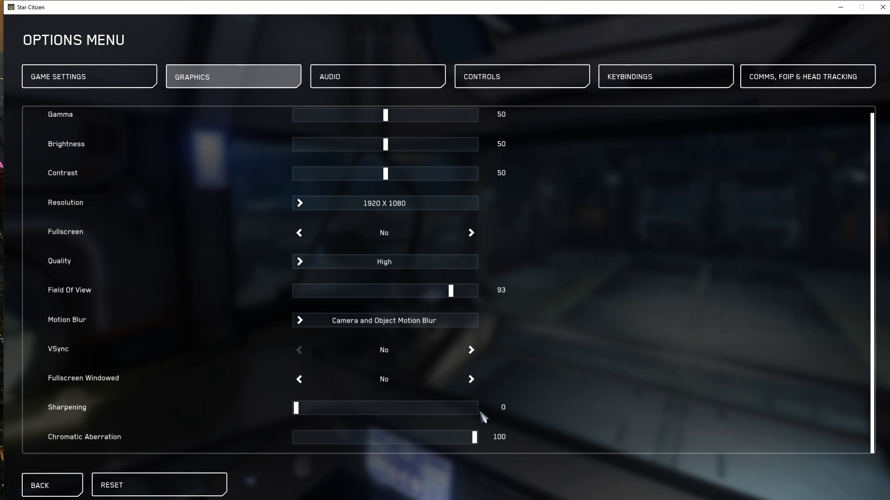
{"action": "left_click", "coordinate": [59, 482]}
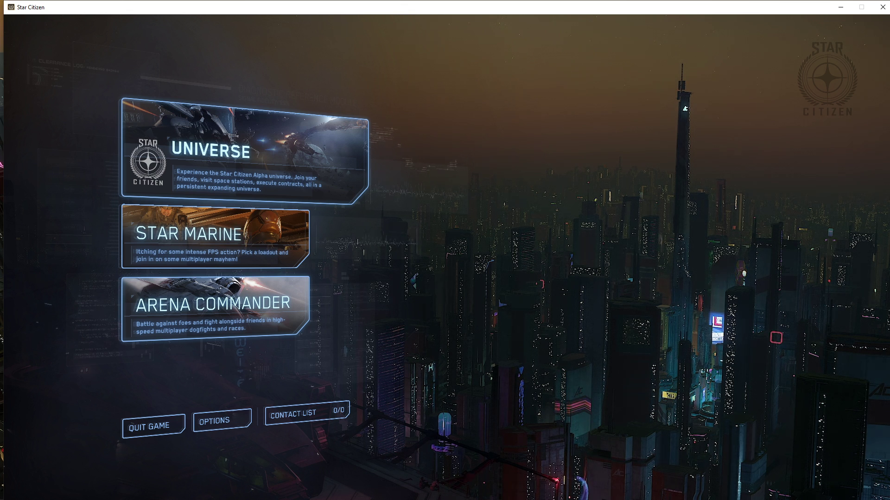
Step: Set StarCitizen.exe to High priority from Task Manager's Details view
{"action": "key", "text": "ctrl+shift+Escape"}
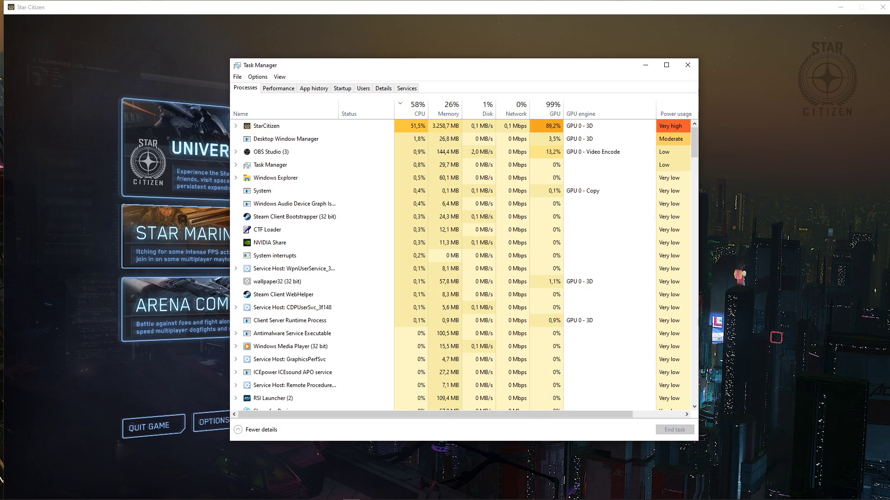
{"action": "right_click", "coordinate": [267, 125]}
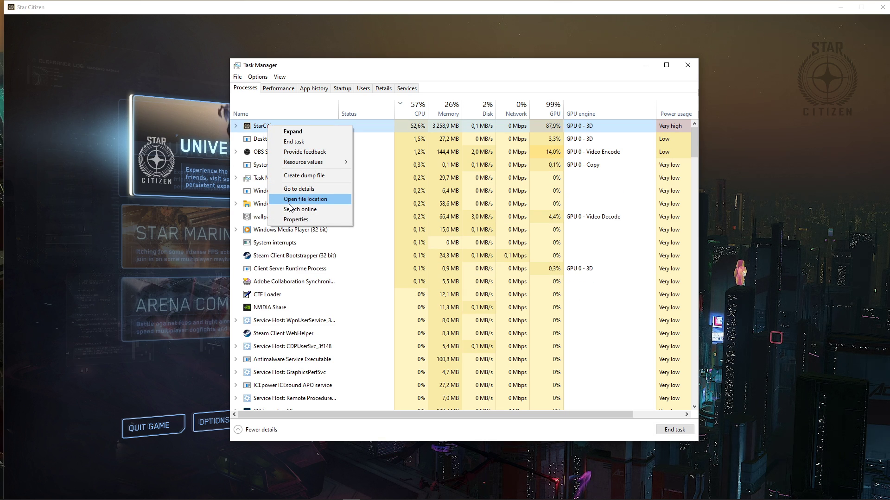
{"action": "left_click", "coordinate": [291, 189]}
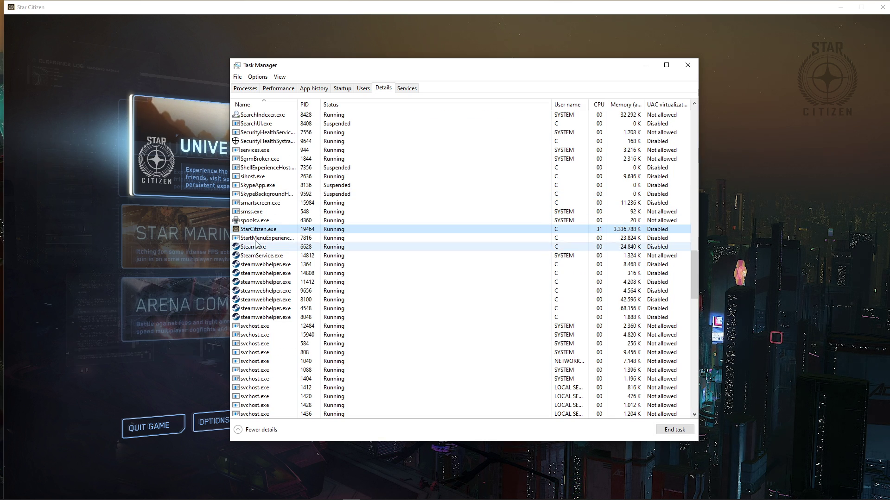
{"action": "right_click", "coordinate": [263, 231]}
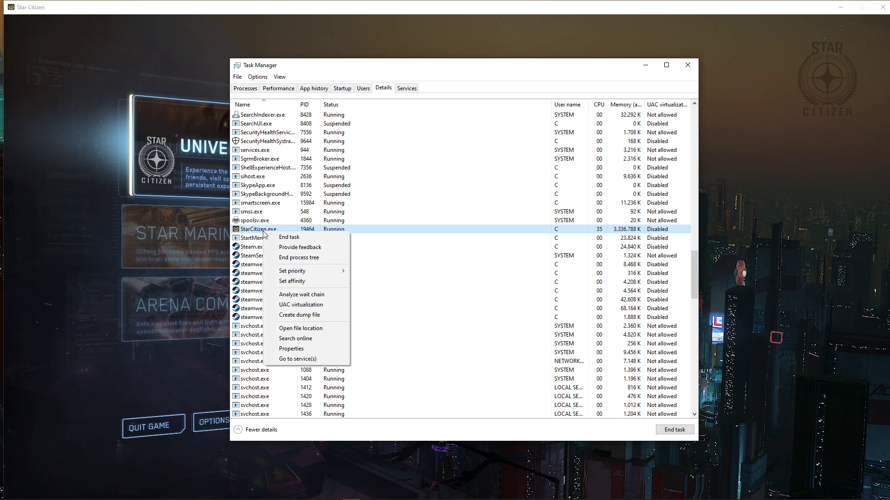
{"action": "right_click", "coordinate": [258, 230]}
{"action": "left_click", "coordinate": [255, 232]}
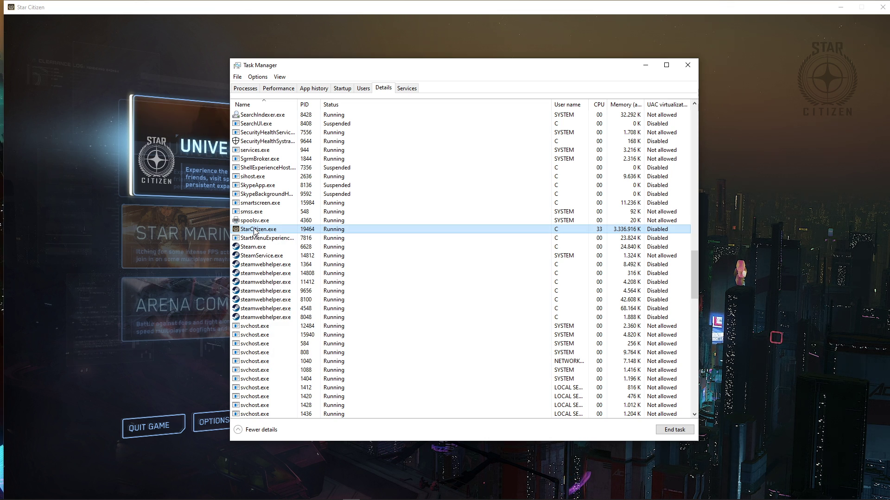
{"action": "right_click", "coordinate": [275, 230]}
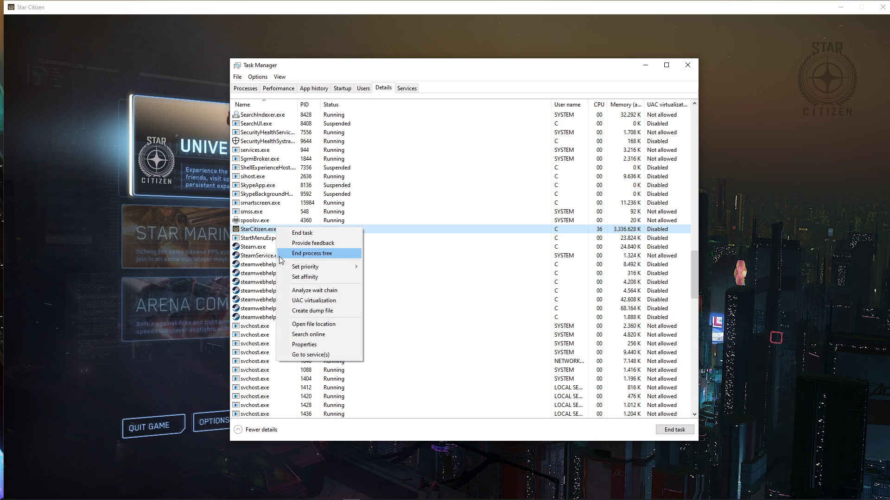
{"action": "mouse_move", "coordinate": [305, 267]}
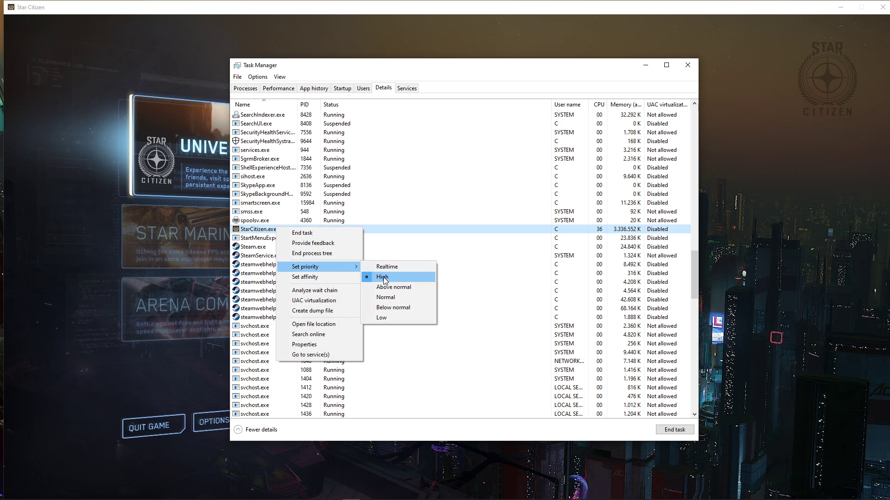
{"action": "left_click", "coordinate": [373, 79]}
{"action": "left_click", "coordinate": [245, 88]}
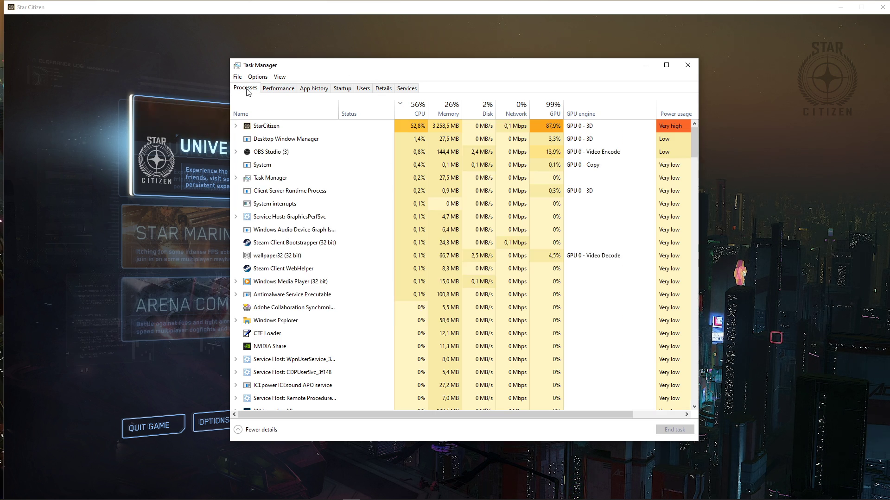
{"action": "left_click", "coordinate": [281, 307]}
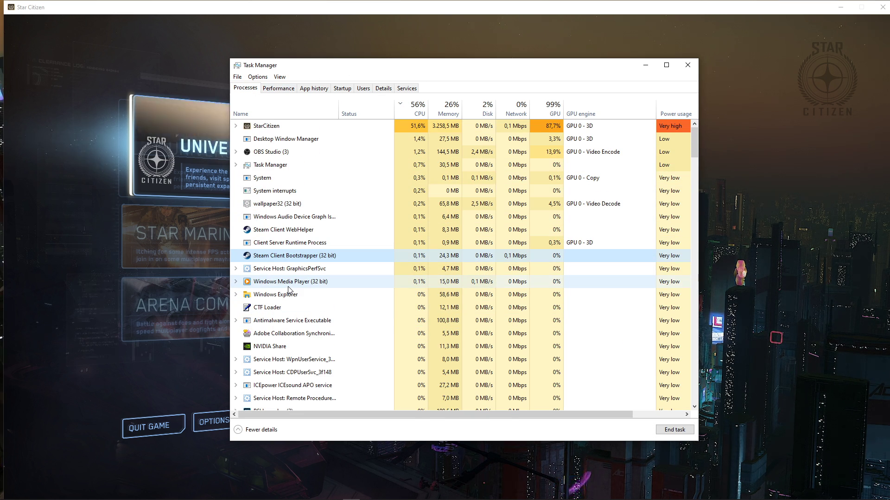
Step: Close Task Manager and confirm Game Ready Driver 441.41 on GeForce Experience's Drivers page
{"action": "left_click", "coordinate": [688, 65]}
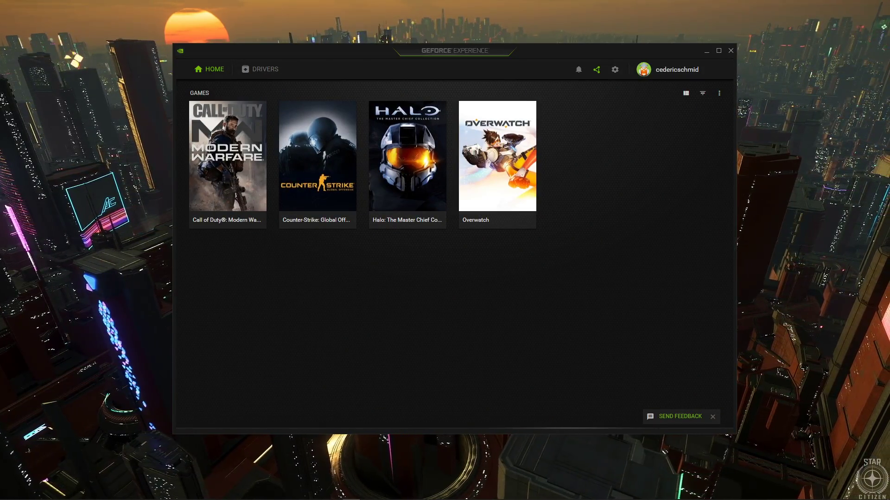
{"action": "left_click", "coordinate": [266, 73]}
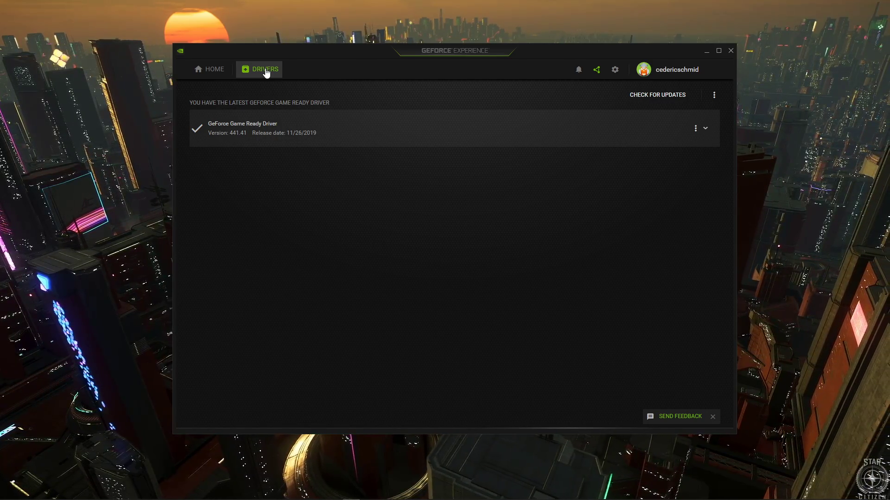
{"action": "left_click", "coordinate": [706, 131]}
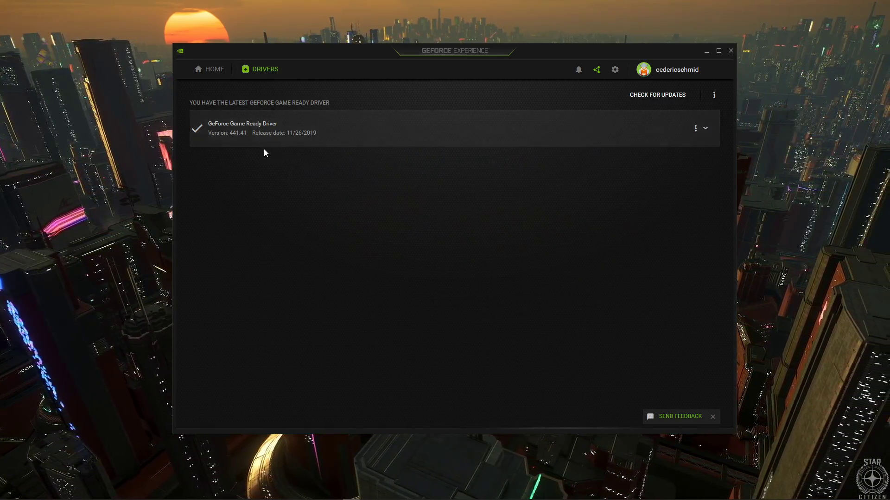